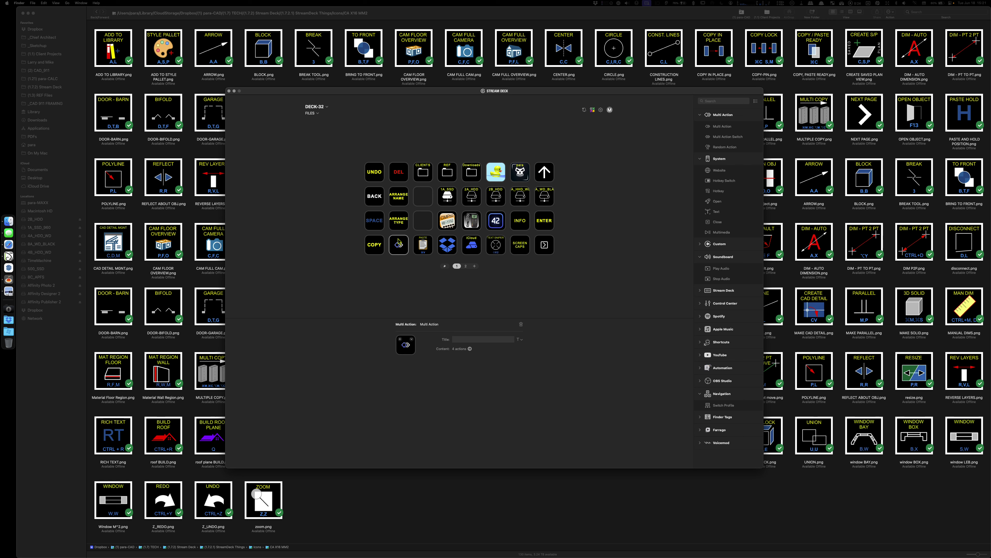
Review the multi-action's four System Hotkey steps, then close the Stream Deck window.
click(470, 349)
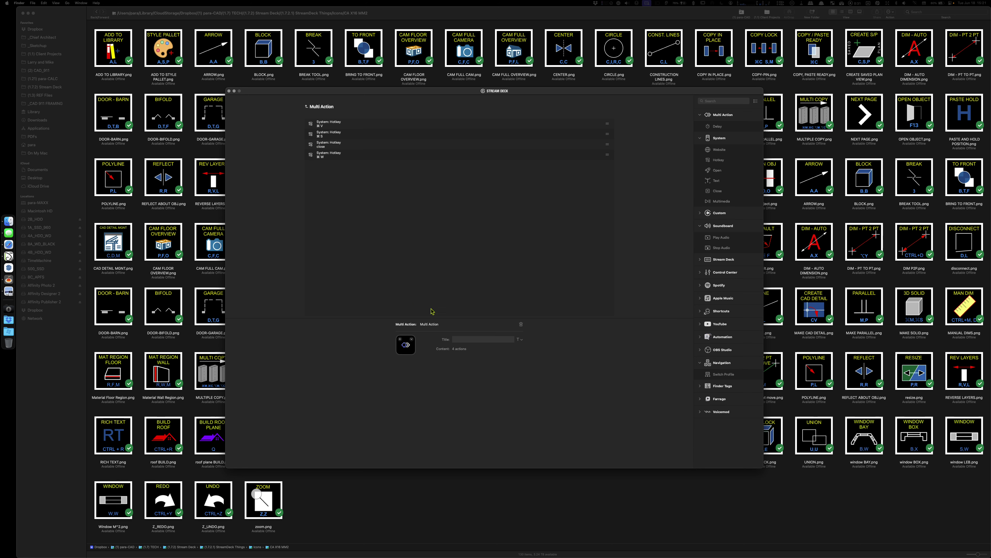
click(228, 91)
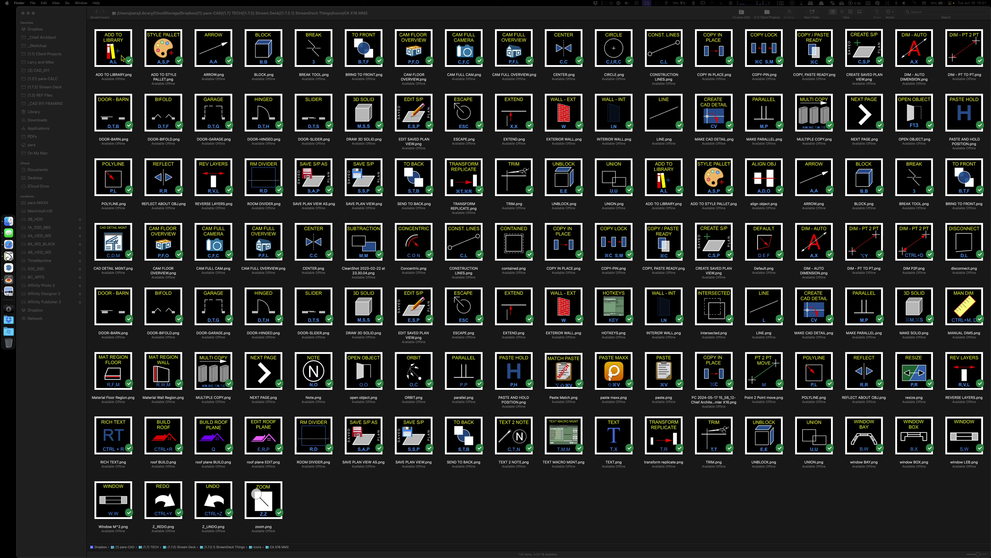
Open ADD TO LIBRARY.png in Preview and add a black rectangle shape via Markup.
double_click(113, 50)
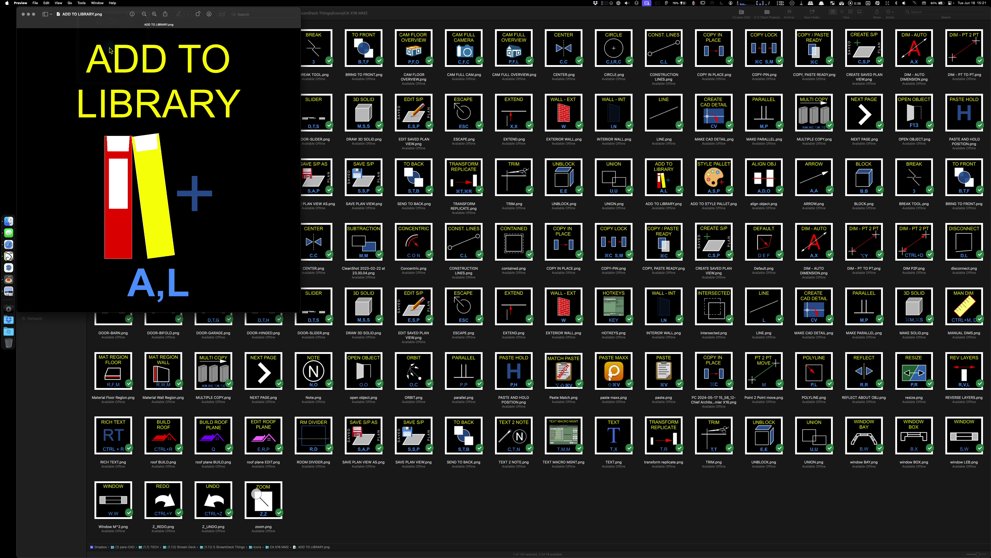
drag(110, 14, 314, 39)
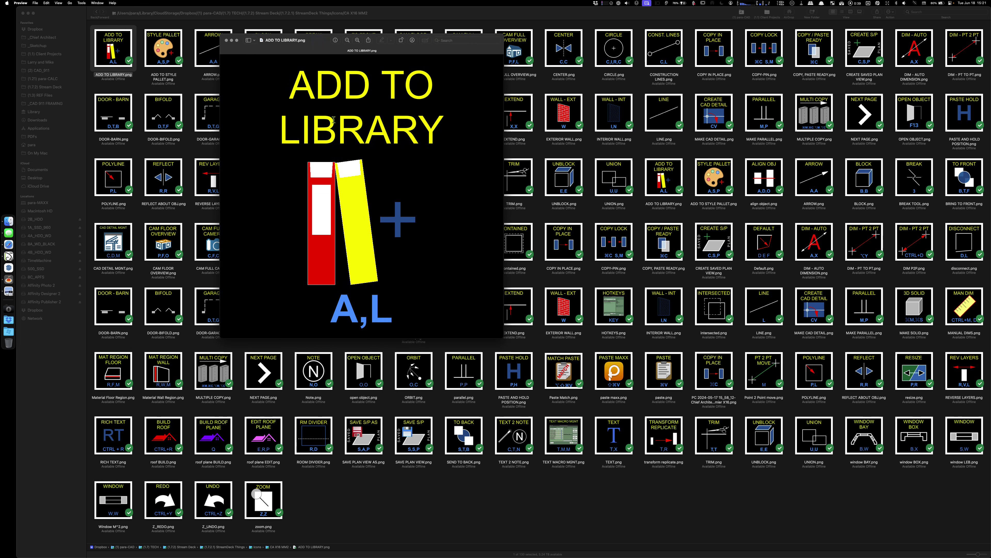
click(412, 40)
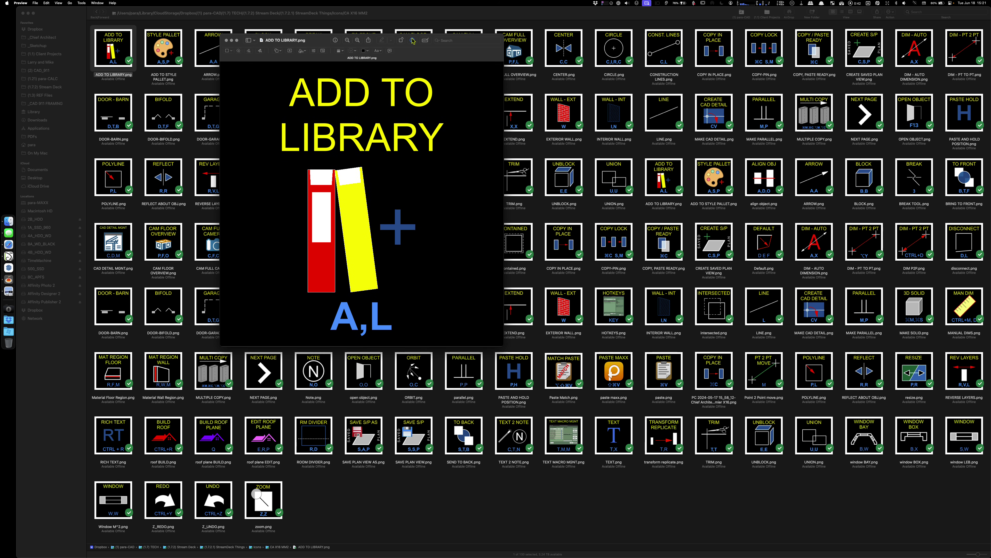
click(276, 50)
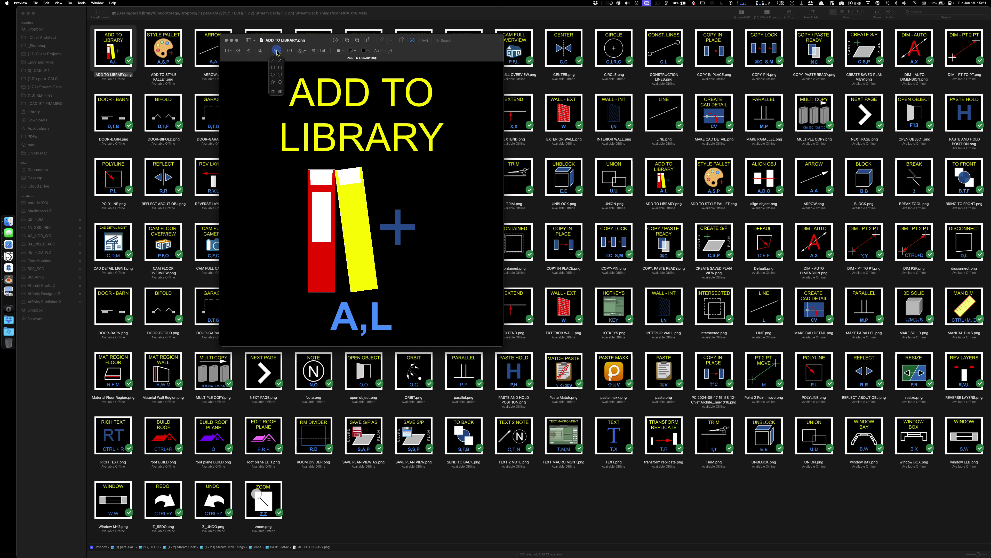
click(272, 70)
Fit the black rectangle over the A,L letters, copy it, then save and close the image.
drag(363, 204, 479, 331)
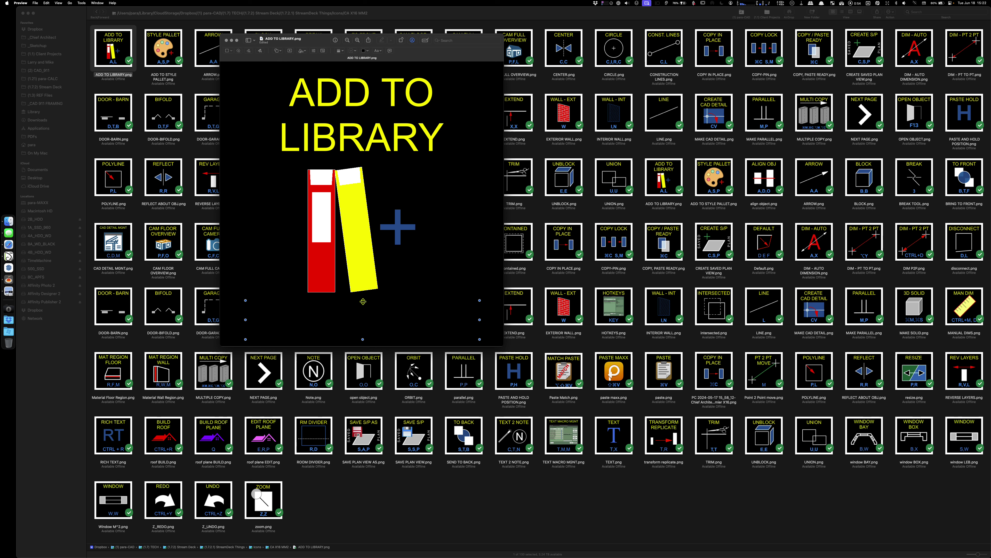
drag(362, 301, 368, 295)
drag(363, 339, 366, 344)
key(super+c)
key(super+s)
key(super+w)
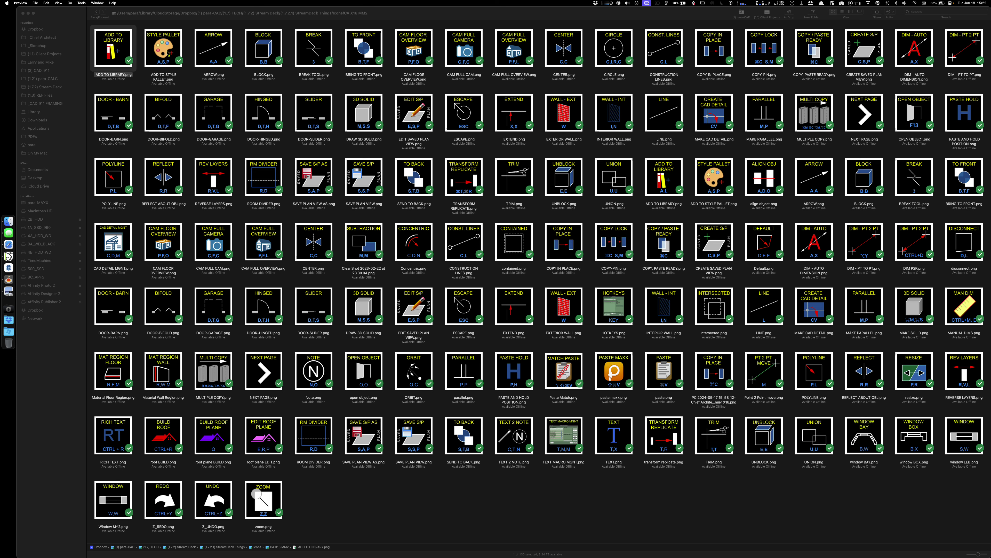
Open ADD TO STYLE PALLET.png and launch Stream Deck through Spotlight with 'str'.
double_click(169, 54)
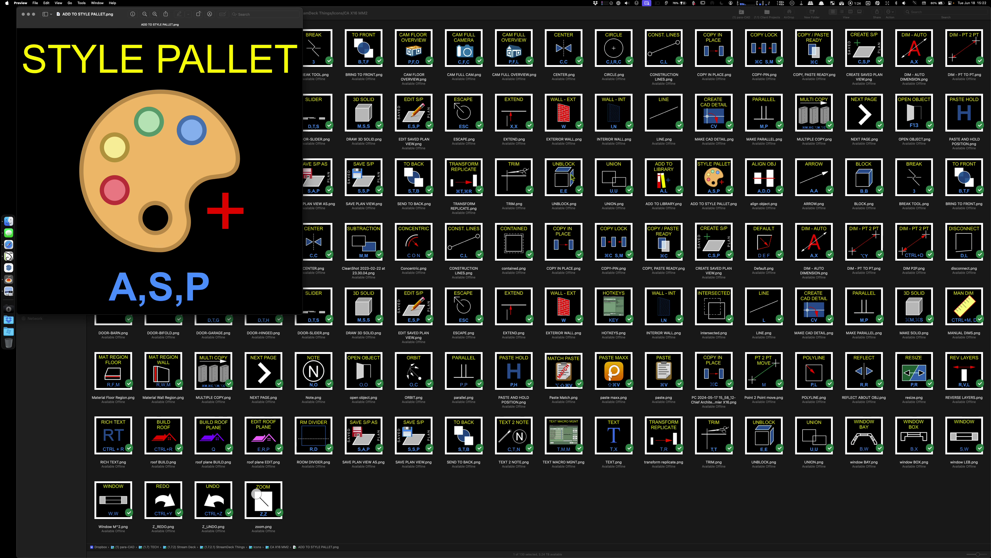
key(super+space)
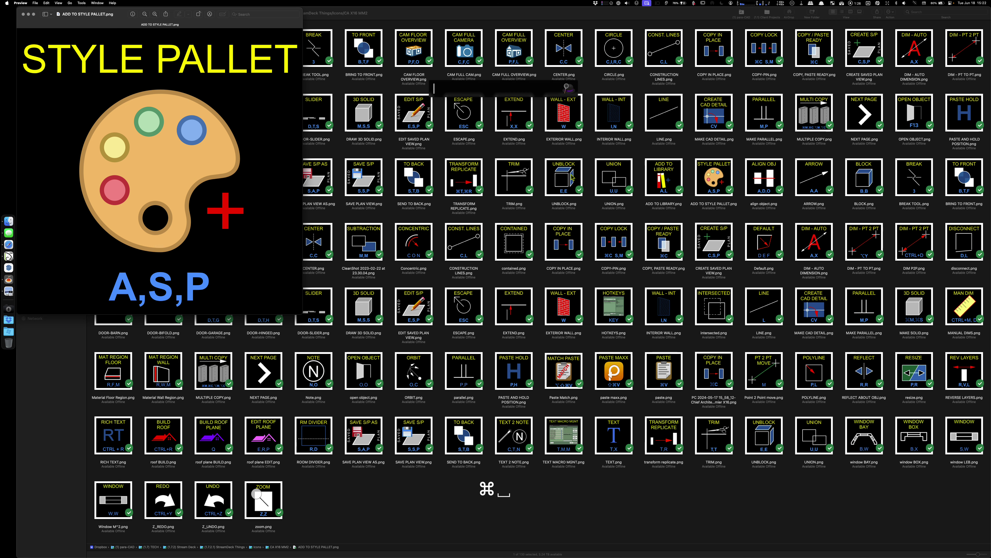
text(str)
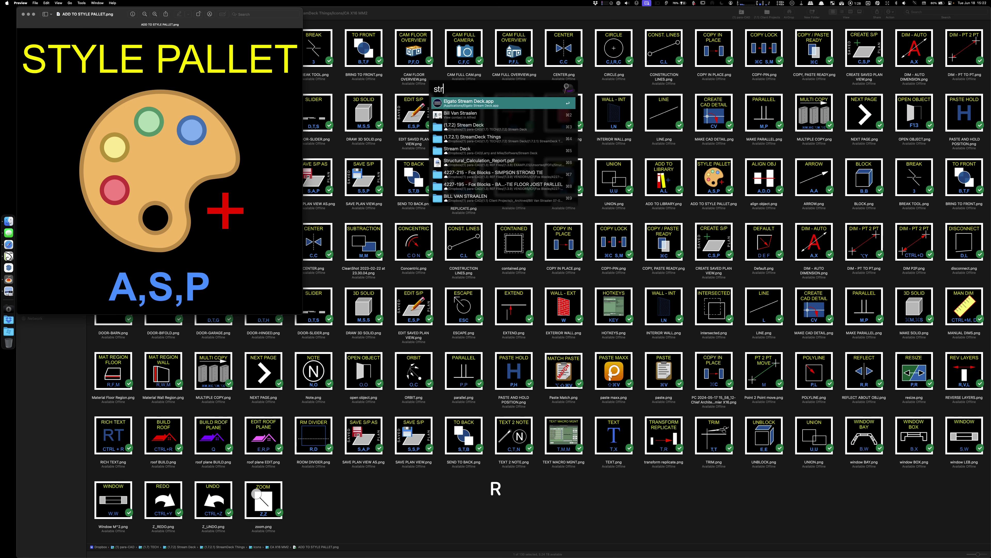
key(Return)
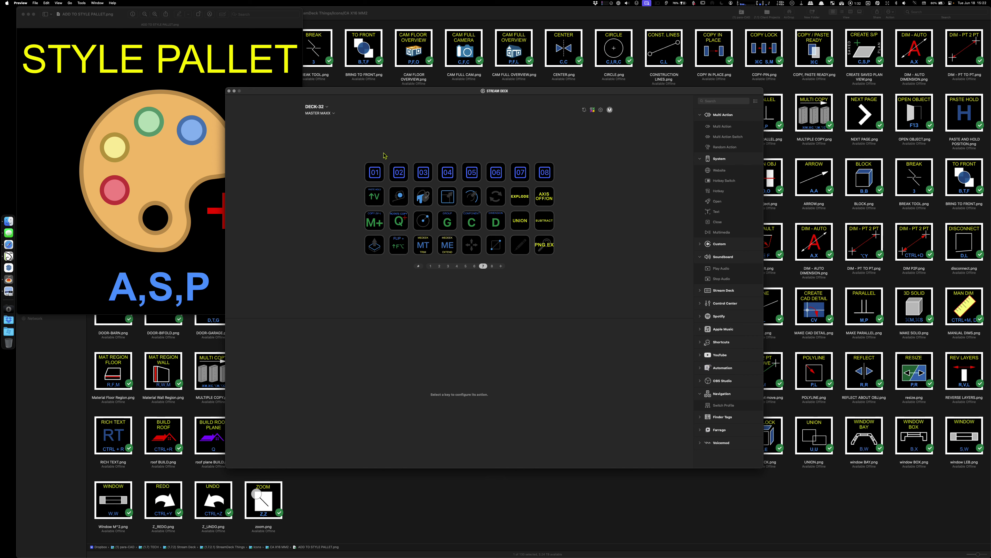
Switch the Stream Deck profile from MASTER MAXX to FILES.
click(334, 114)
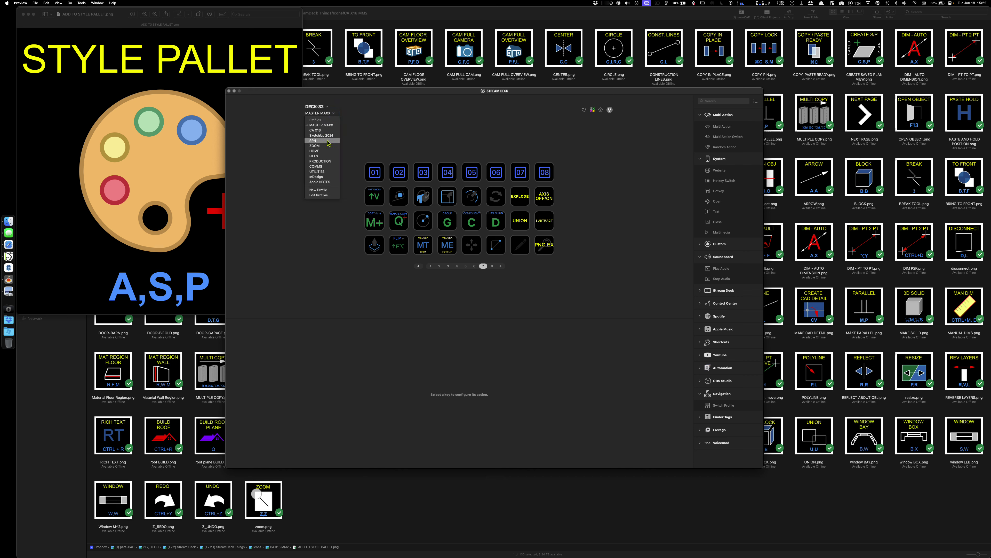
click(316, 157)
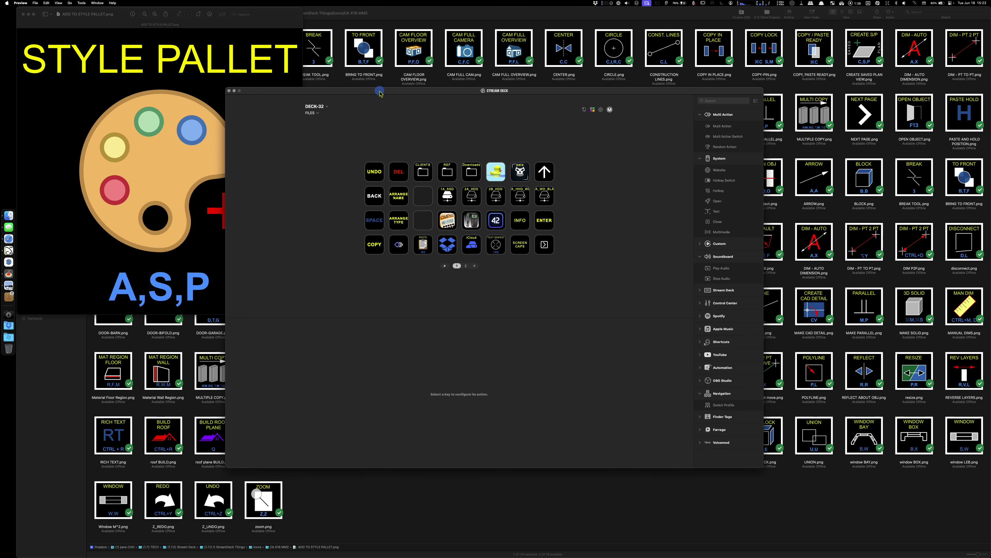
drag(382, 97, 388, 93)
Close Stream Deck, place the black box over the A,S,P letters, and close the image.
key(super+w)
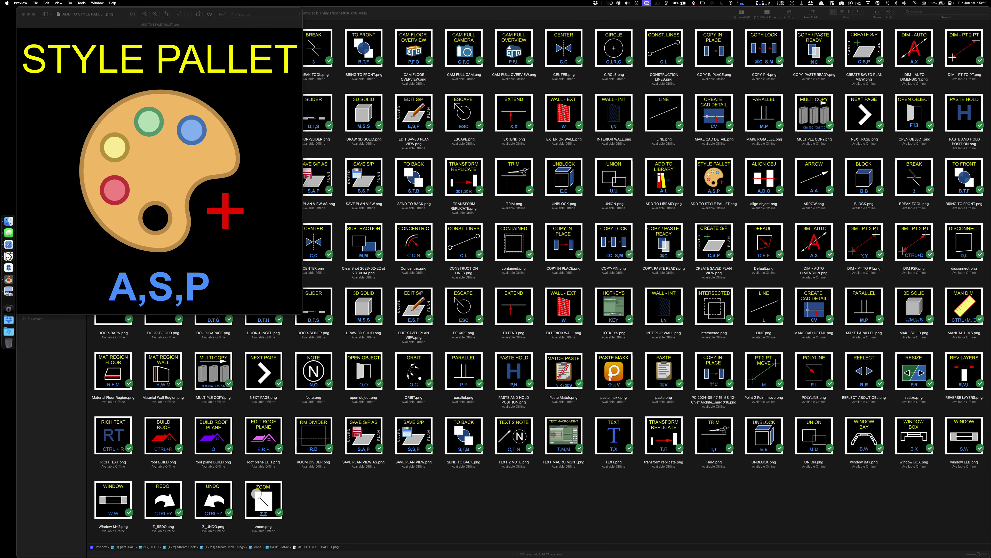
click(218, 22)
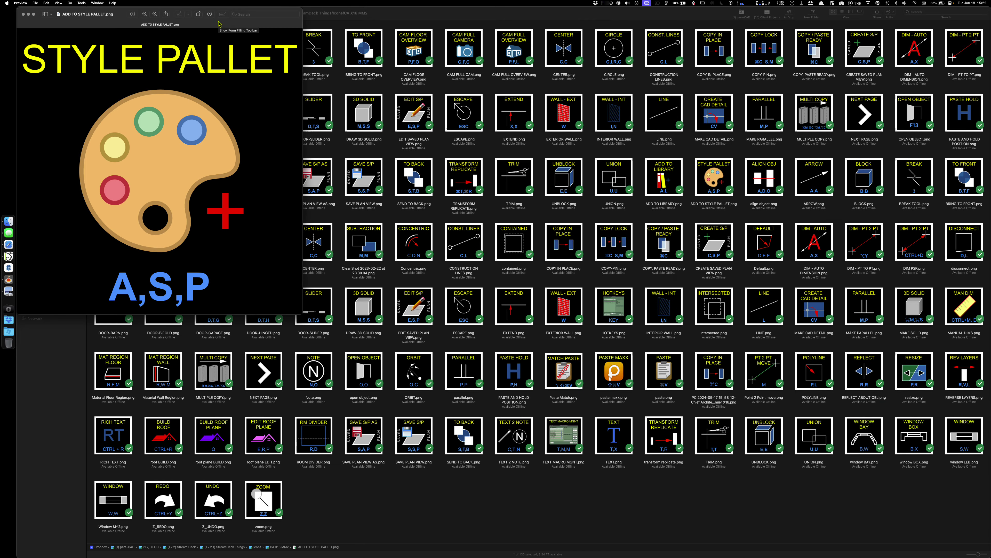
key(super+x)
key(super+w)
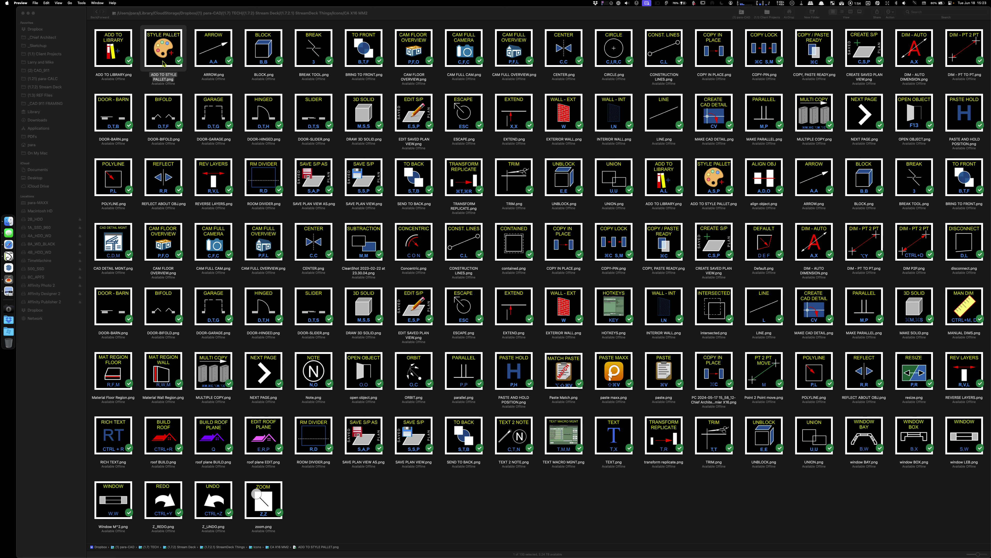
Open and close the ARROW, BLOCK and BREAK TOOL icon images in turn.
double_click(221, 48)
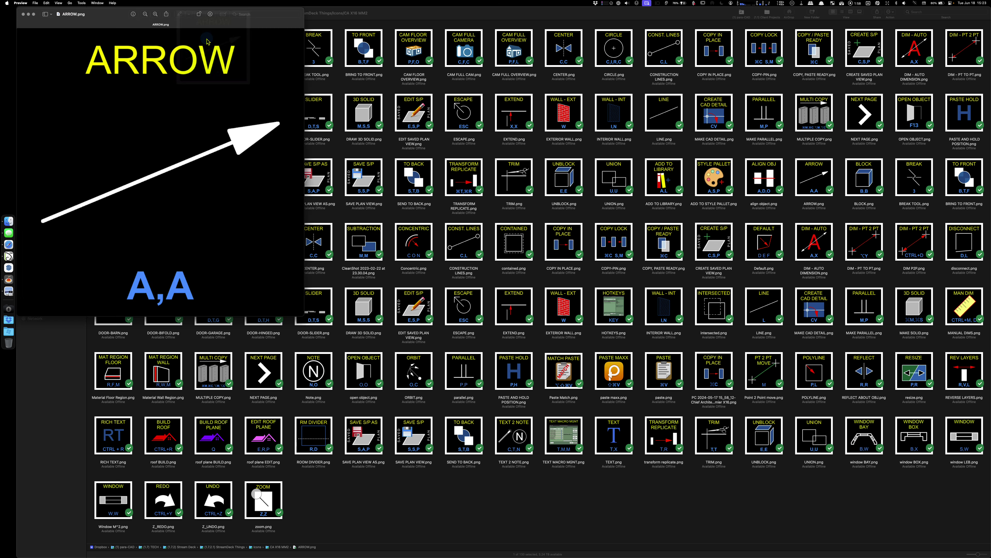
key(super+w)
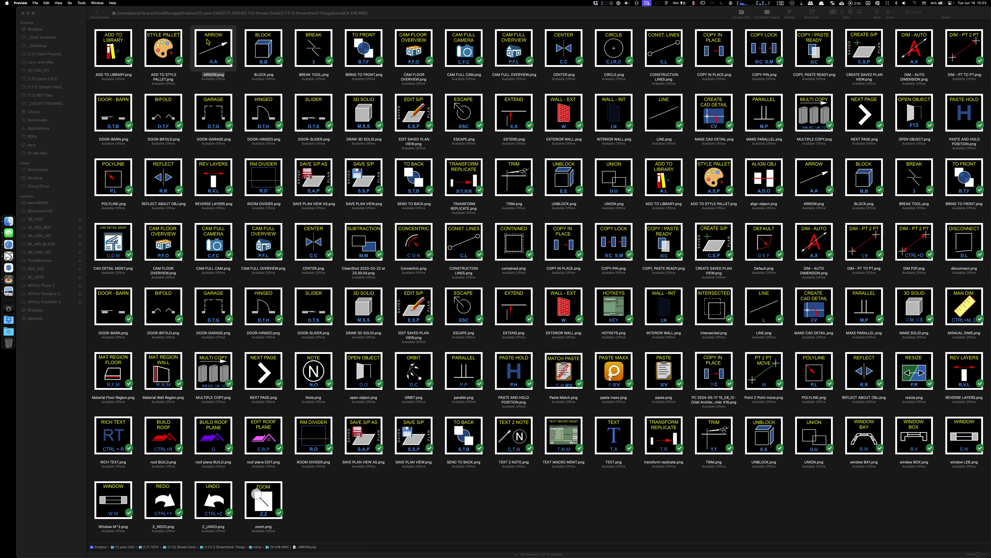
double_click(266, 46)
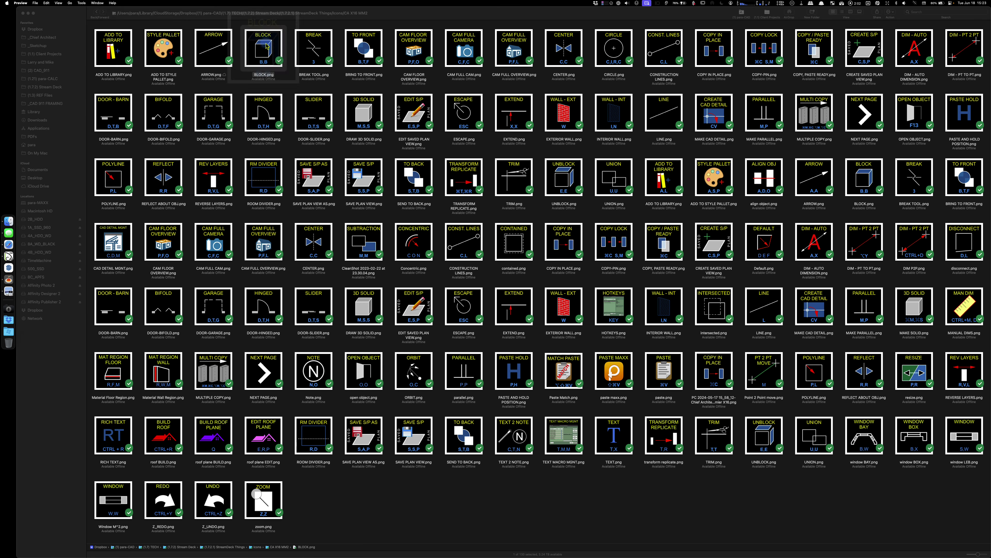
key(super+w)
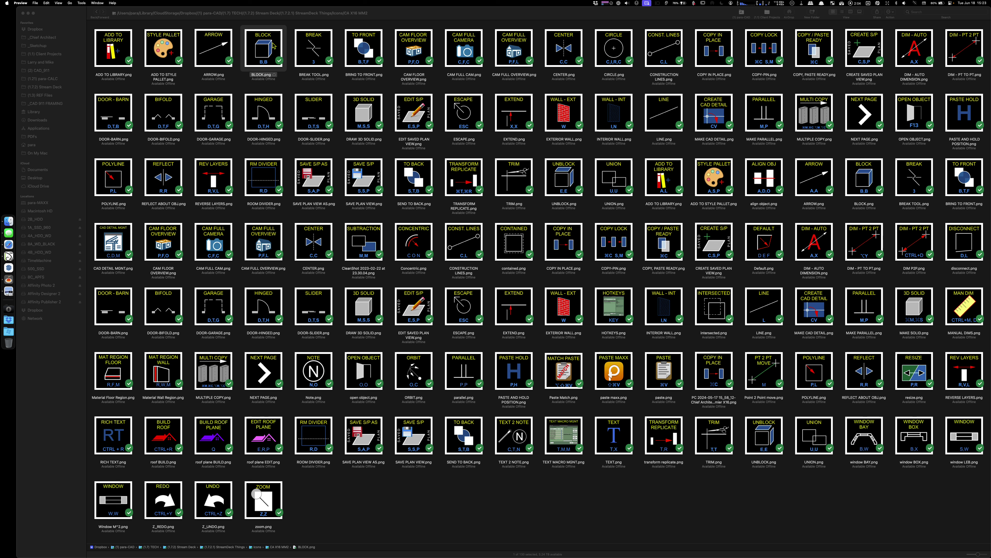
double_click(309, 46)
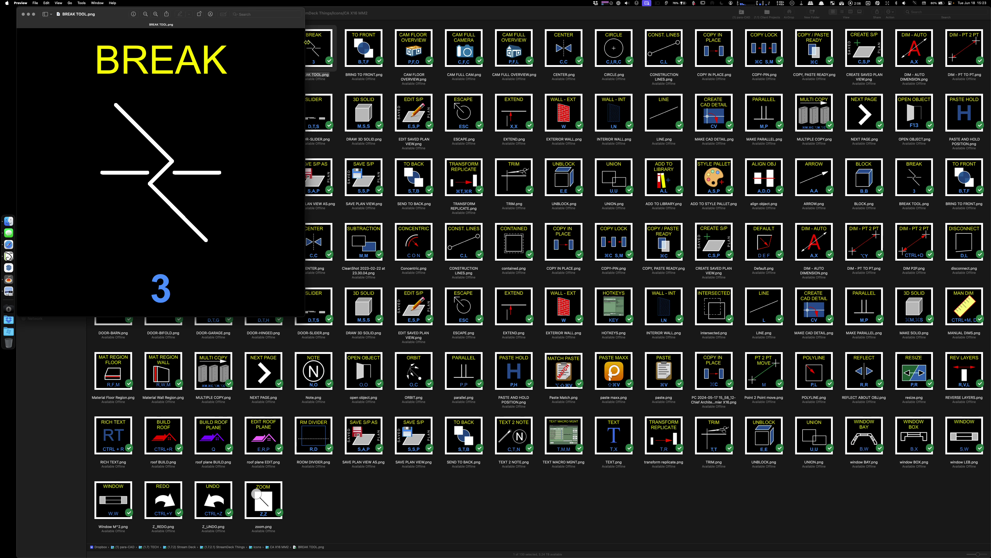
click(24, 14)
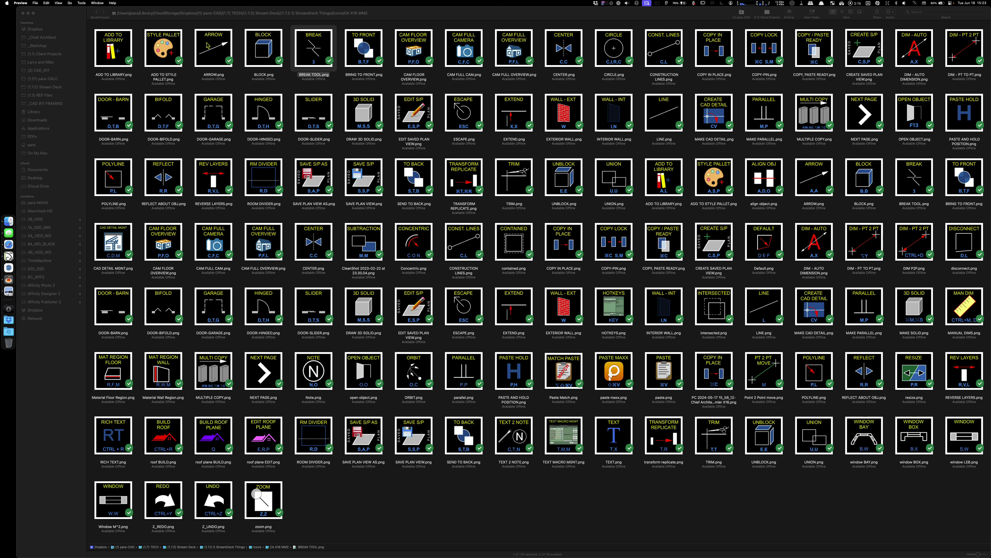
key(super+z)
Undo twice in the icon folder, then check BRING TO FRONT and the three CAM icons.
click(281, 11)
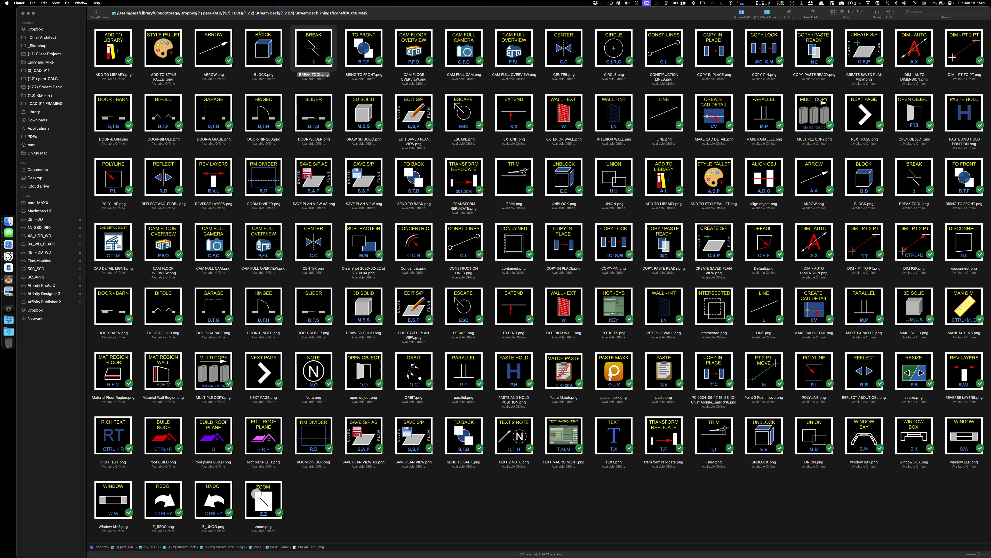
key(super+z)
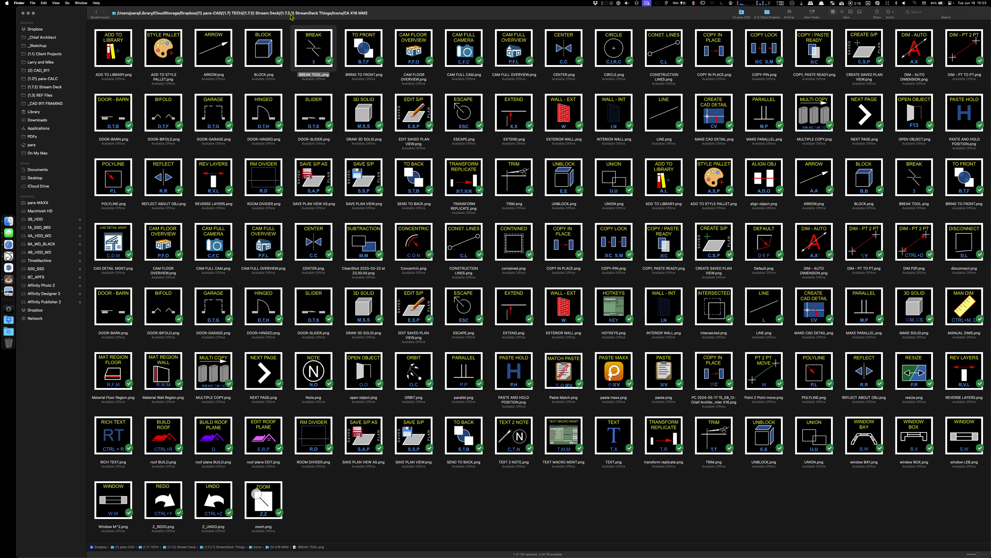
key(super+z)
double_click(363, 49)
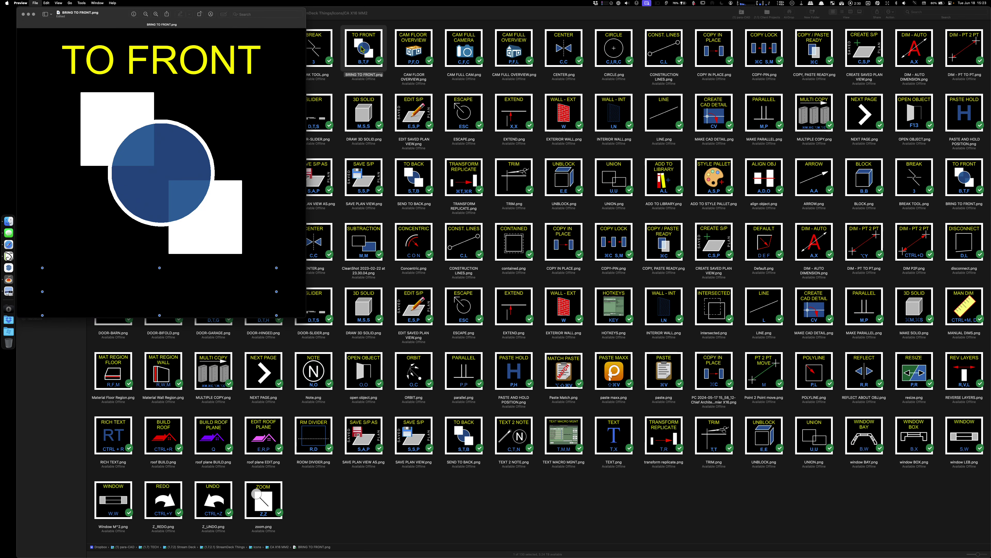
key(super+w)
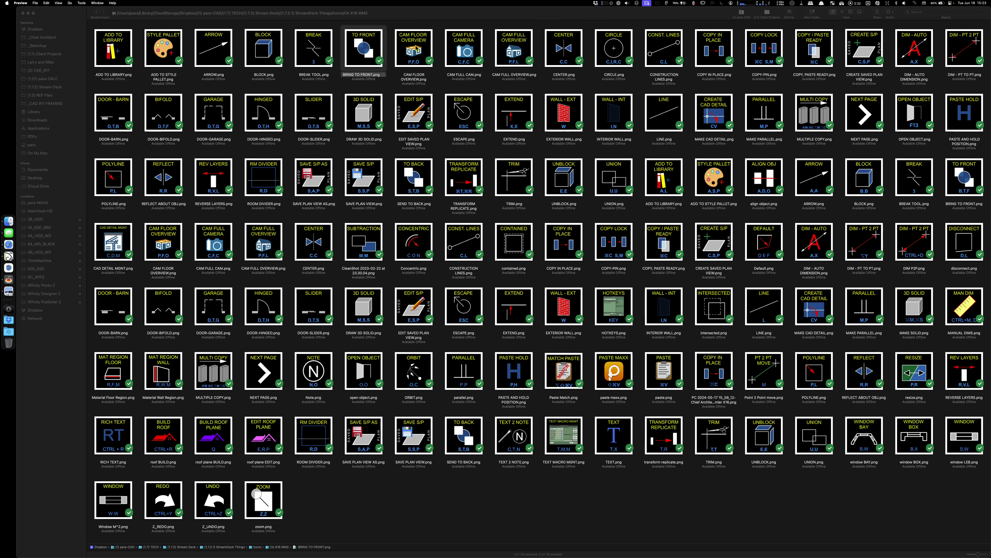
double_click(417, 49)
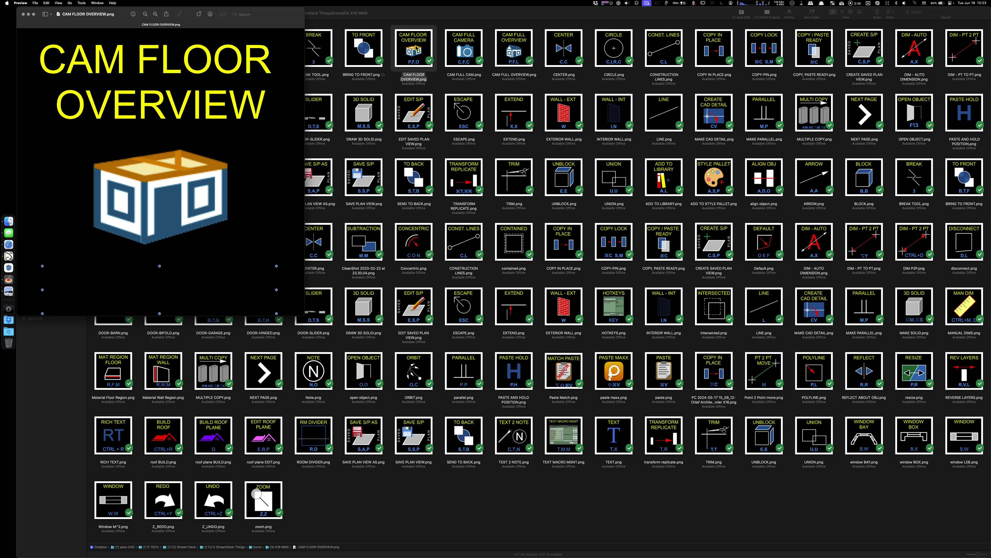
key(super+w)
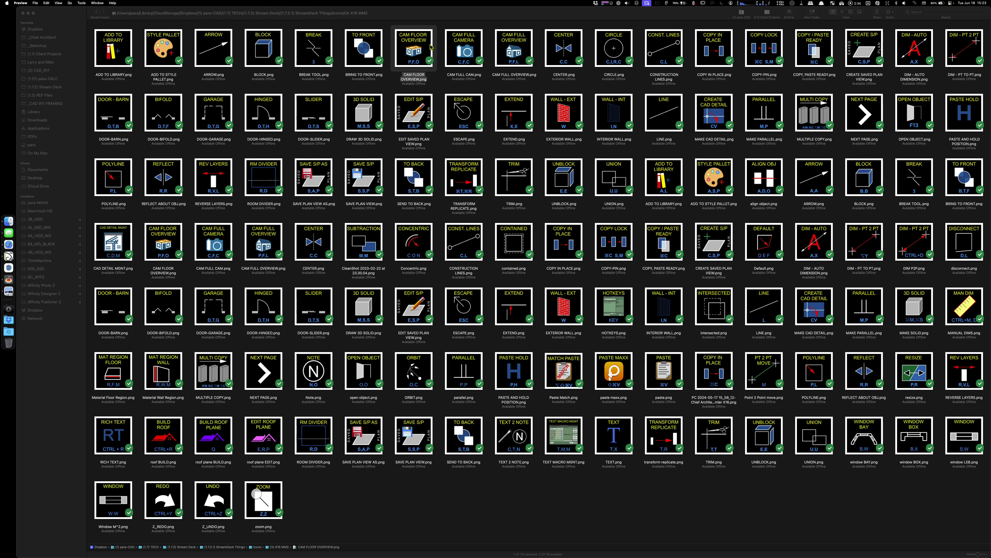
double_click(467, 45)
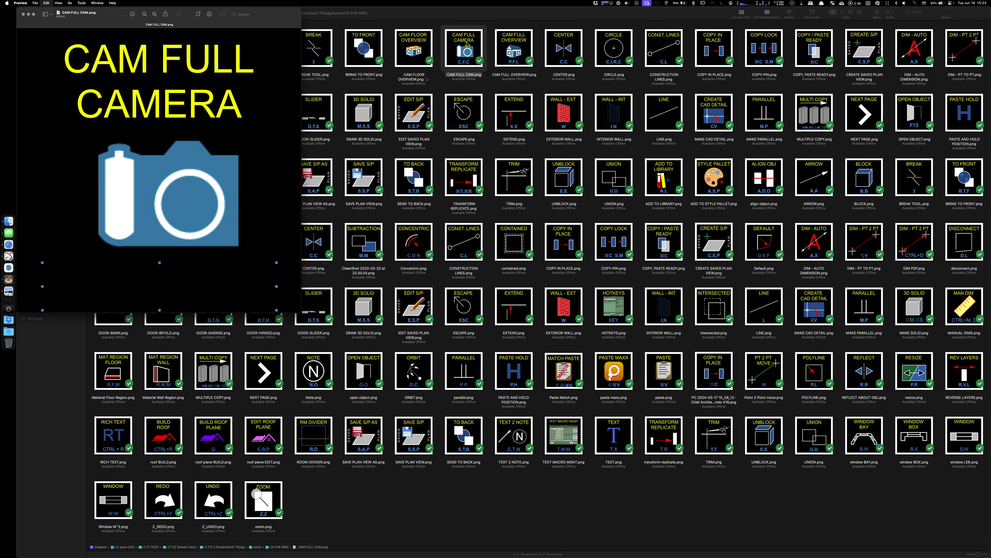
key(super+w)
double_click(518, 46)
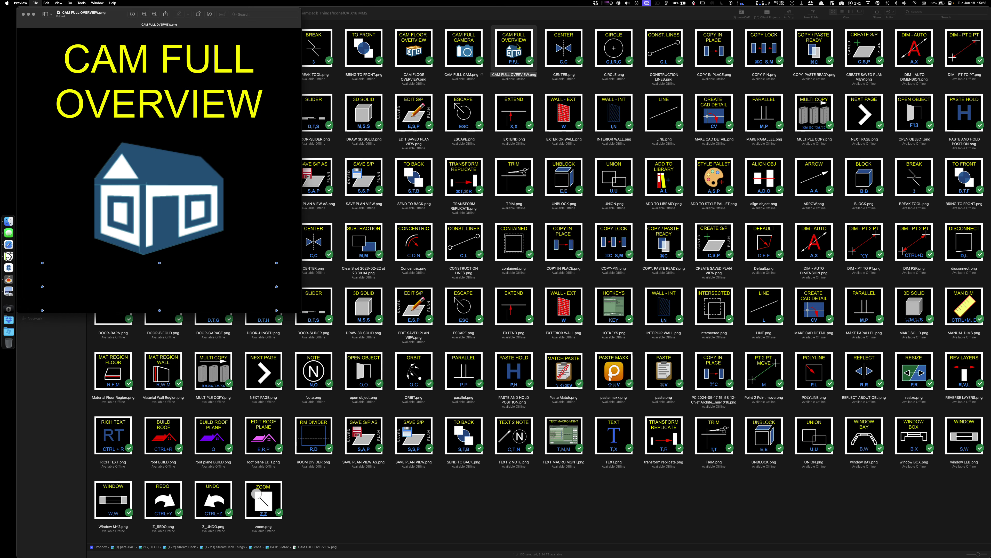
key(super+w)
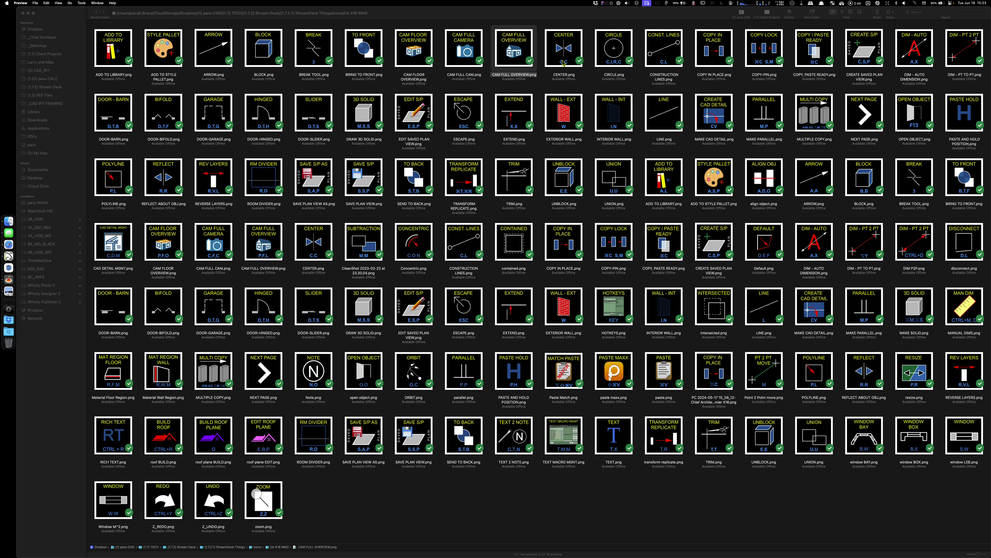
Check CIRCLE, DIM - AUTO DIMENSION, DOOR-BARN, DOOR-BIFOLD, DOOR-GARAGE and DOOR-HINGED images.
double_click(615, 49)
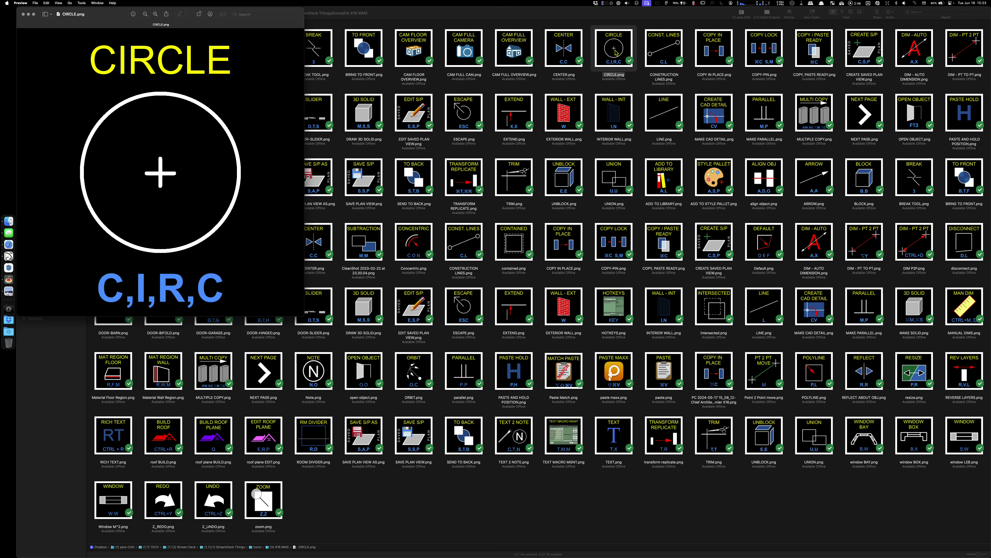
key(super+w)
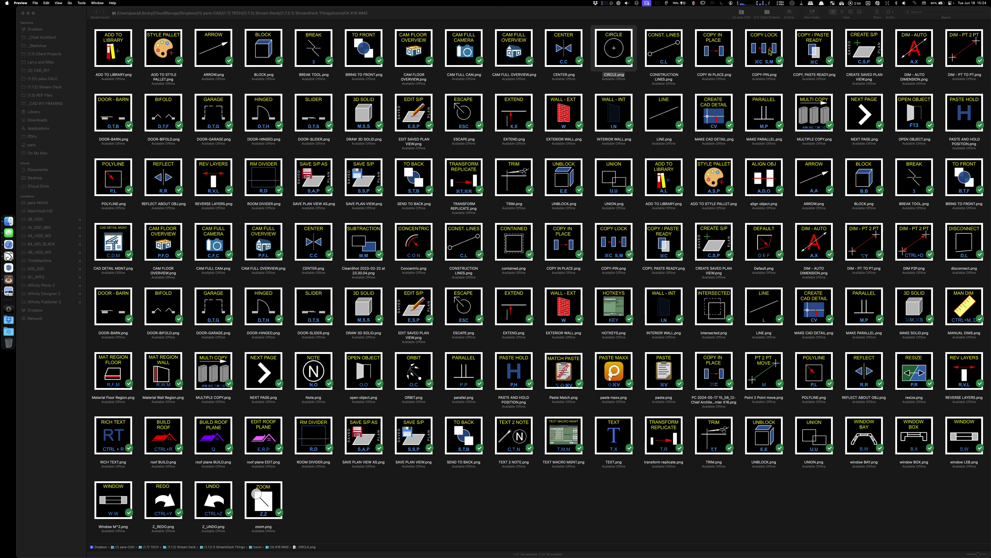
double_click(923, 52)
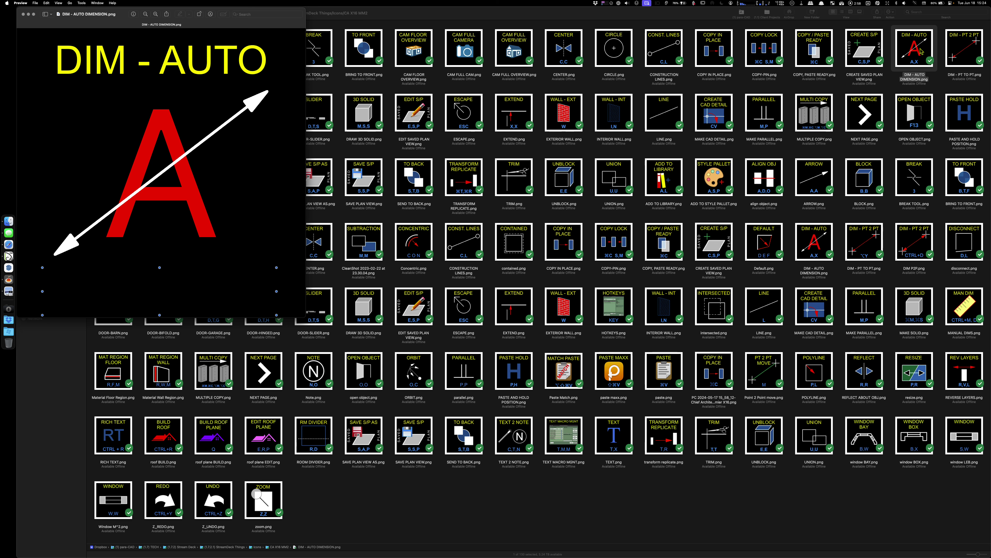
key(super+w)
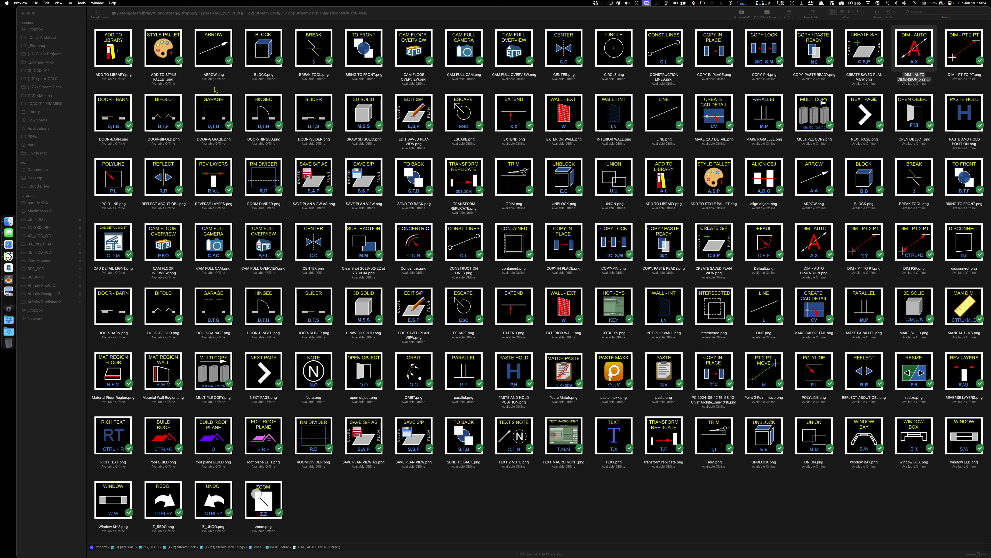
double_click(109, 110)
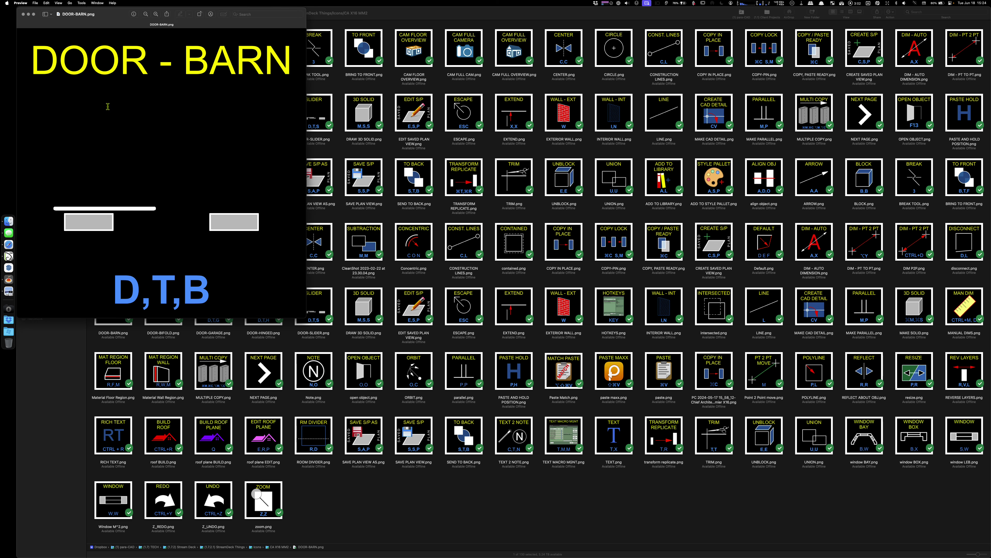
key(super+w)
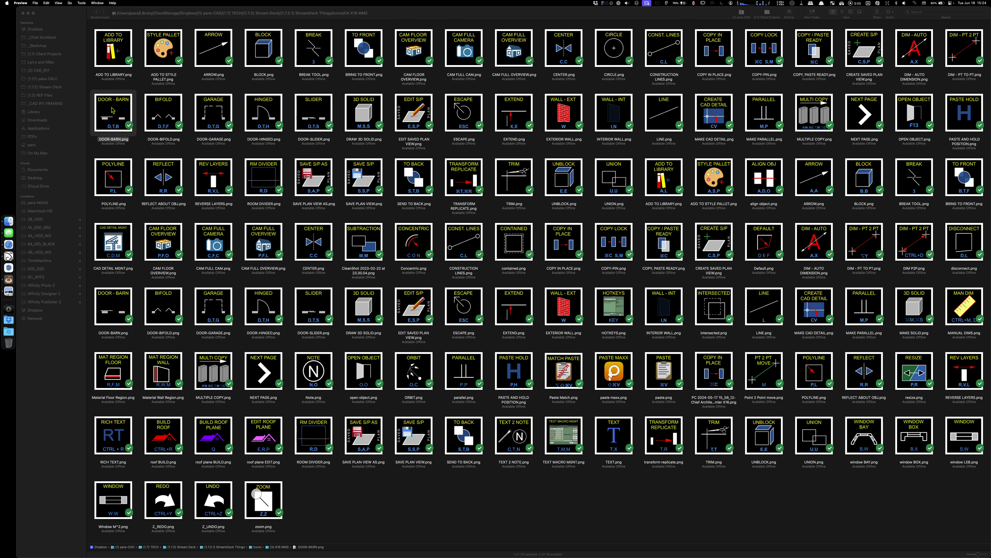
double_click(167, 107)
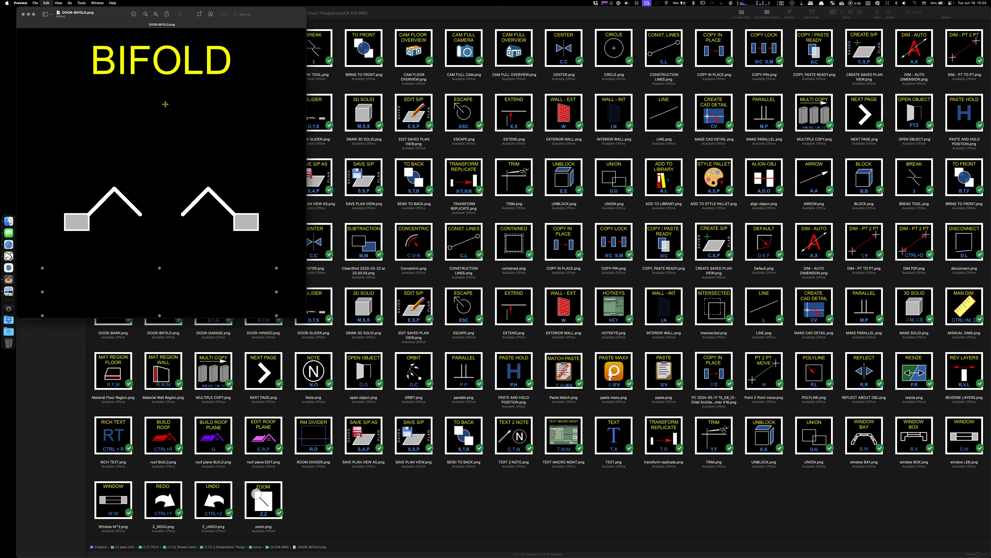
key(super+w)
double_click(213, 105)
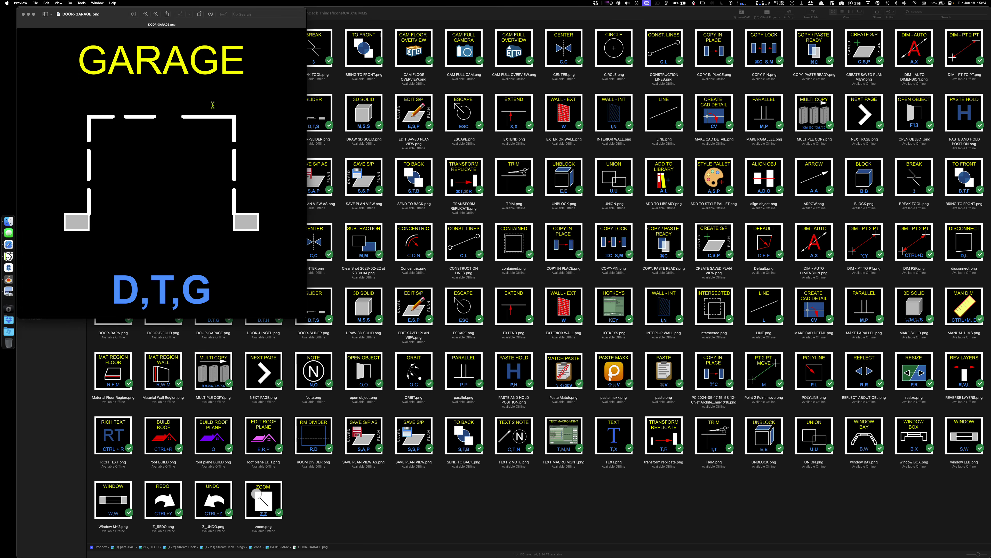
key(super+w)
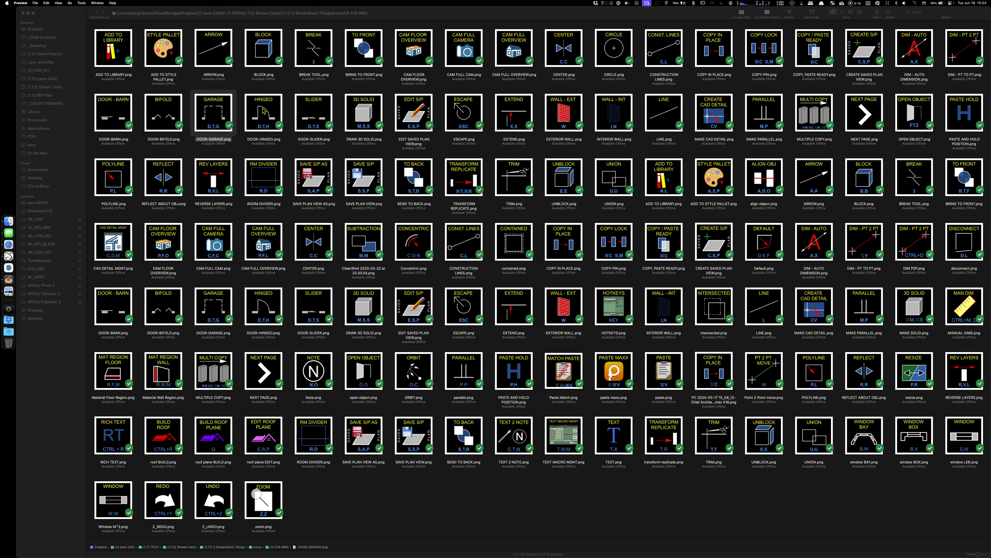
double_click(264, 111)
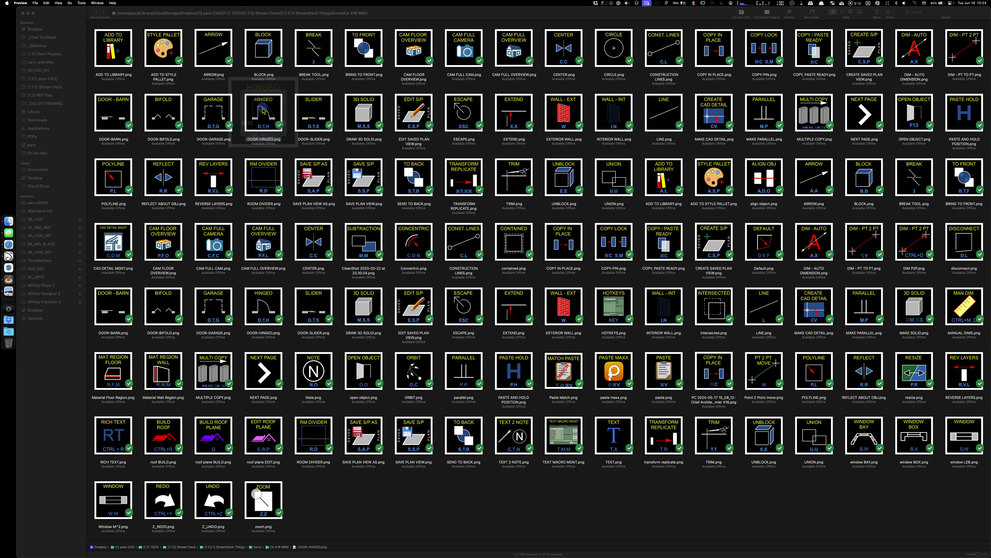
key(super+w)
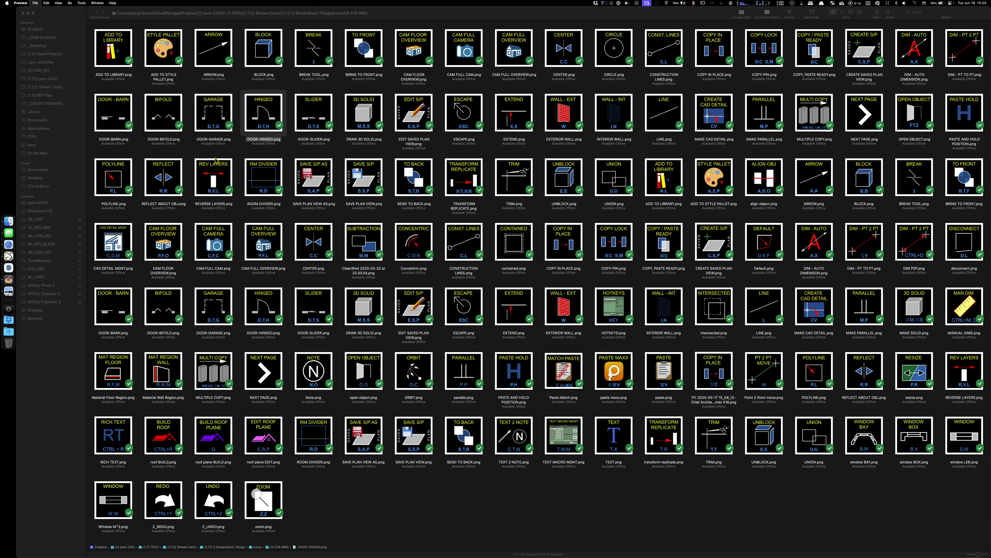
Check DOOR-SLIDER, DRAW 3D SOLID, EDIT SAVED PLAN VIEW, ESCAPE, EXTEND and EXTERIOR WALL images.
double_click(319, 106)
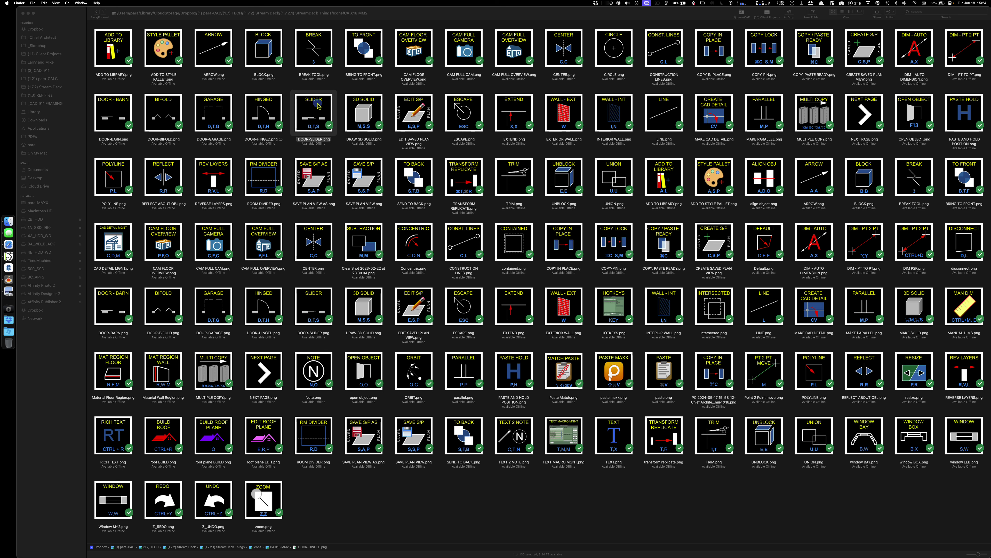
key(super+w)
double_click(367, 107)
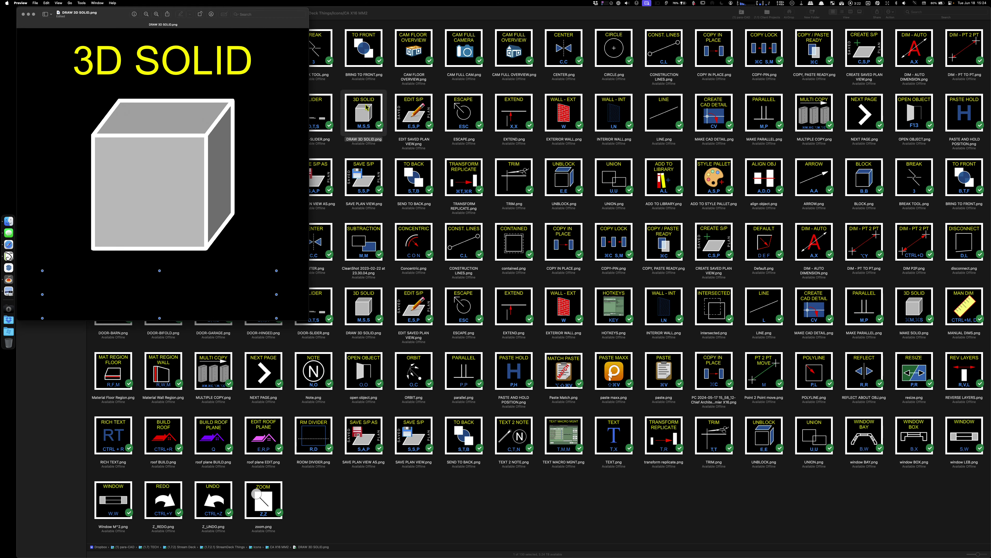
key(super+w)
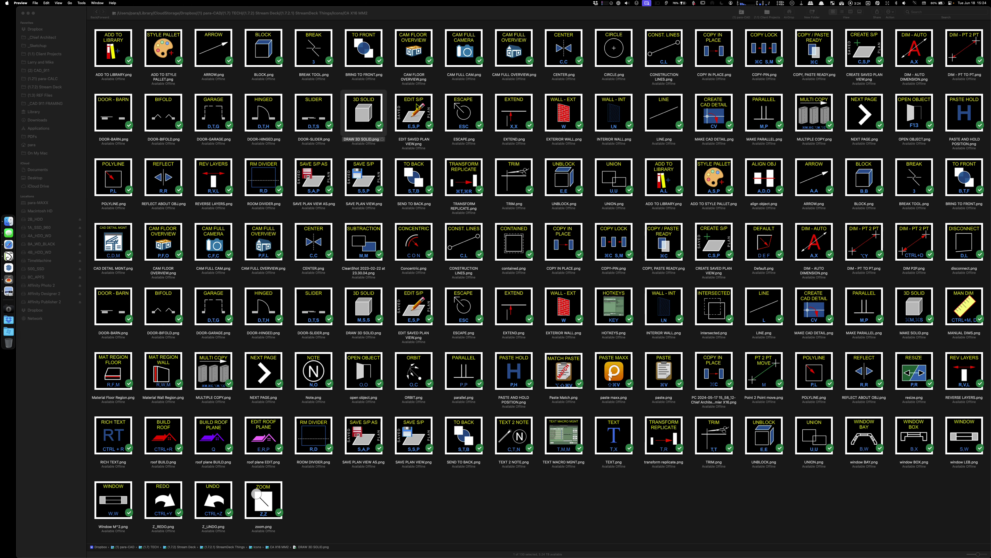
double_click(419, 107)
key(super+w)
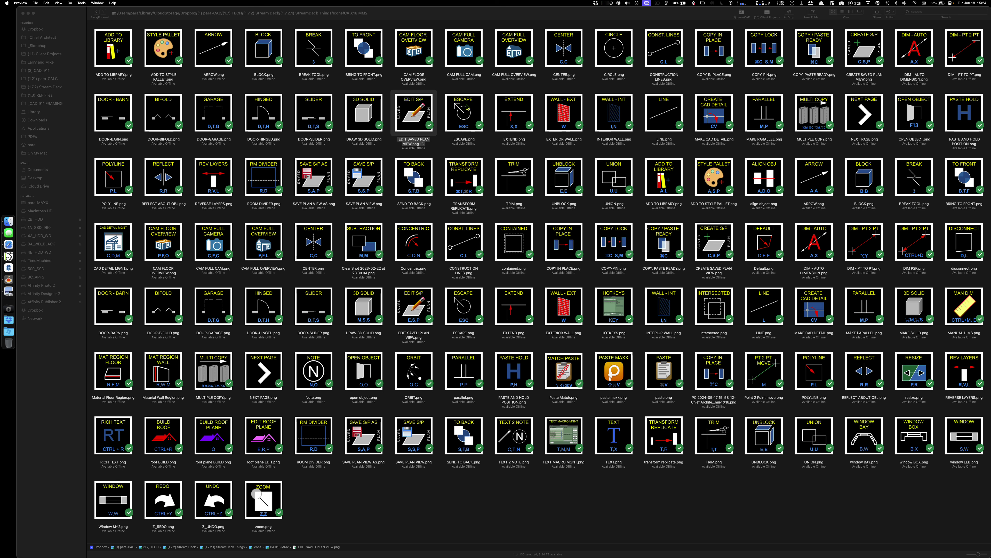
double_click(461, 109)
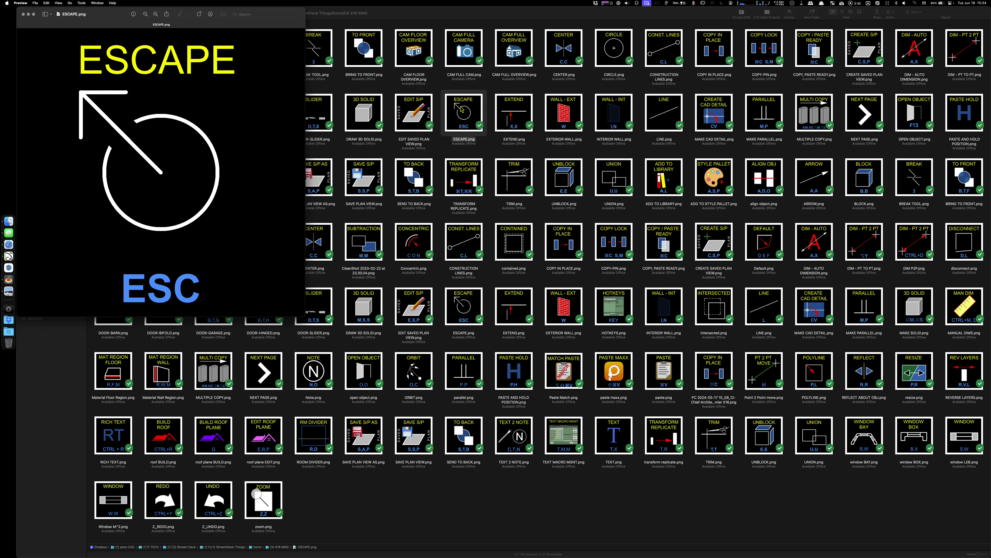
key(super+w)
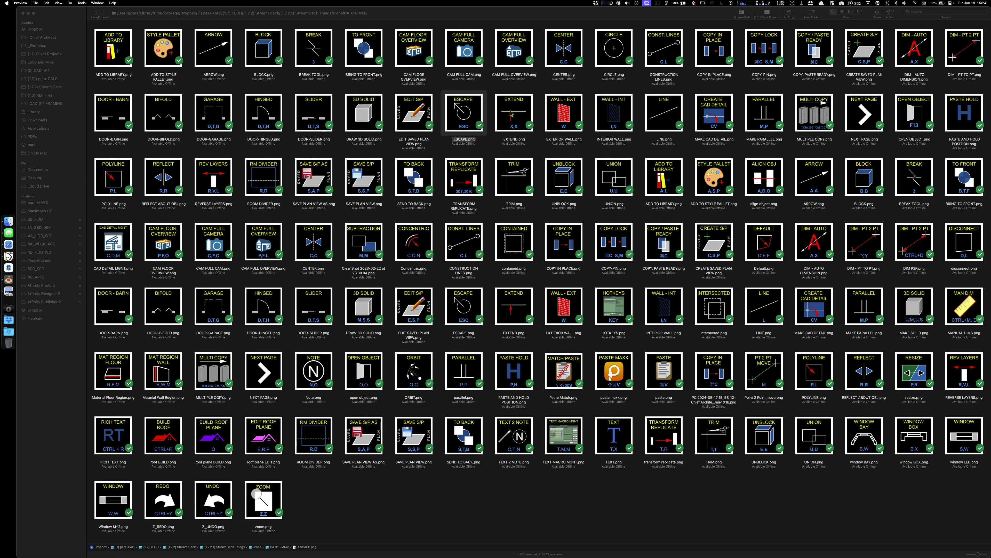
double_click(510, 113)
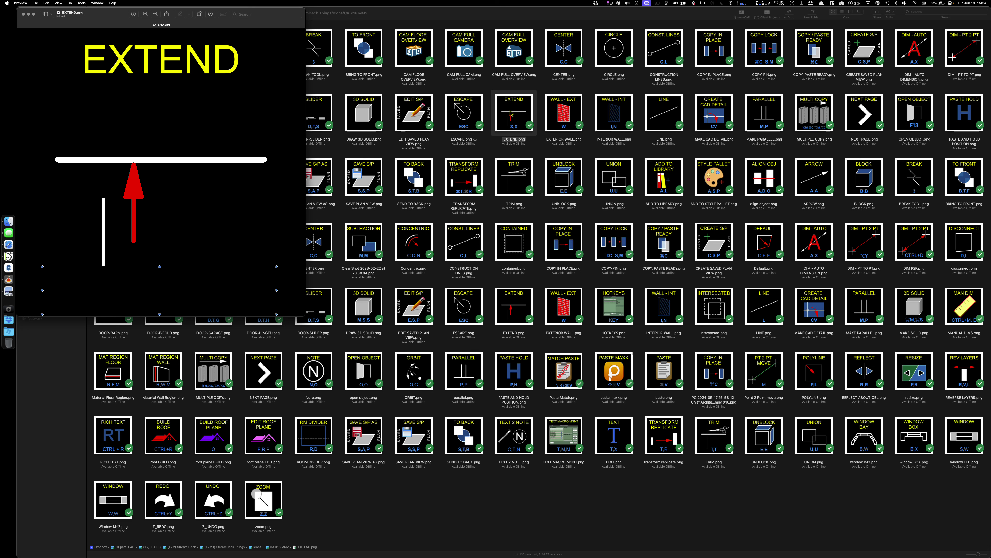
key(super+w)
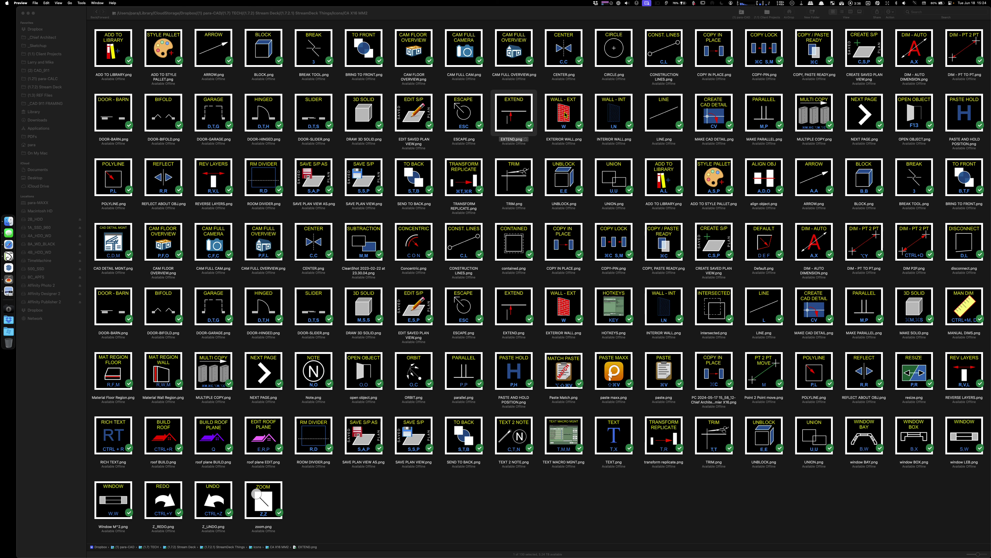
double_click(565, 114)
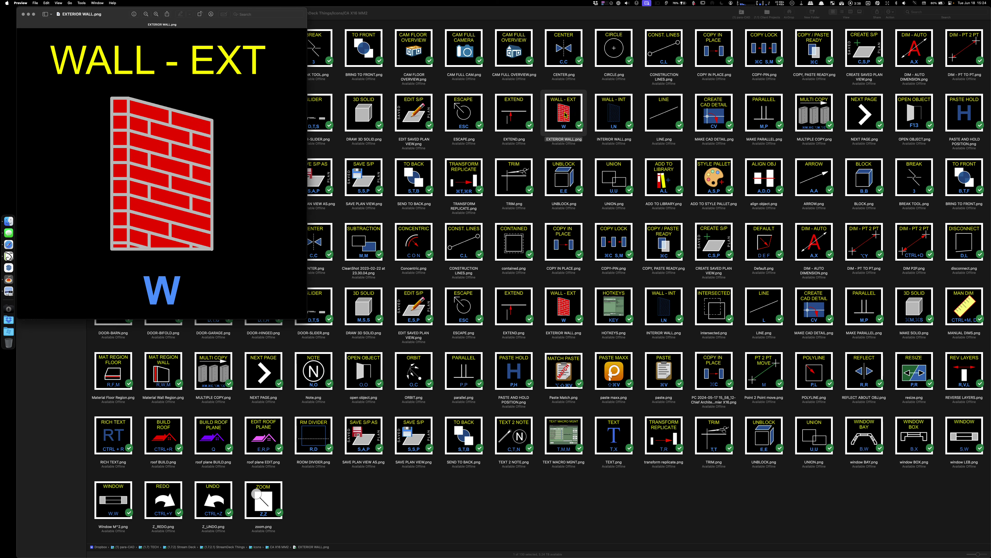
key(super+w)
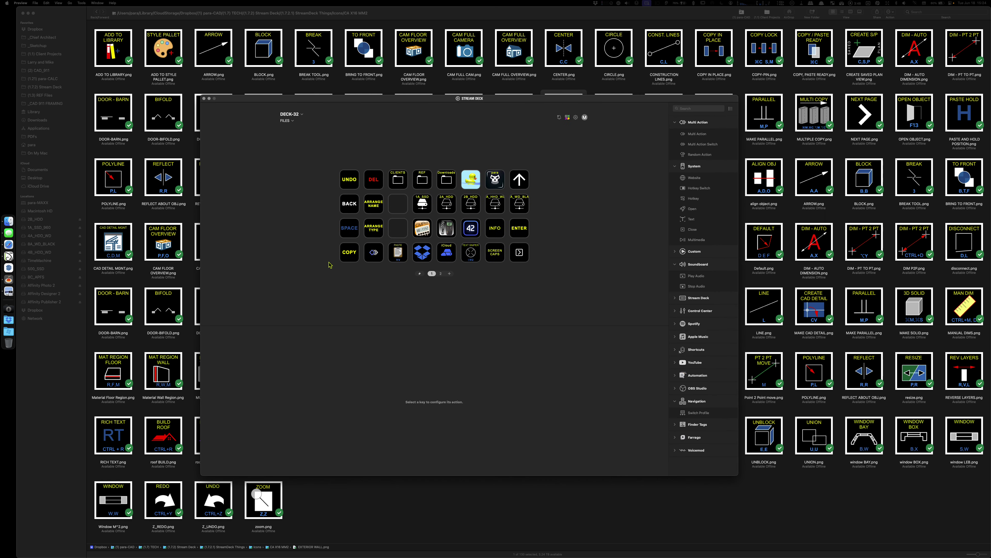
Pick 12" iPad Pro instead of DECK-32 in the device dropdown to show its profile keys.
click(302, 115)
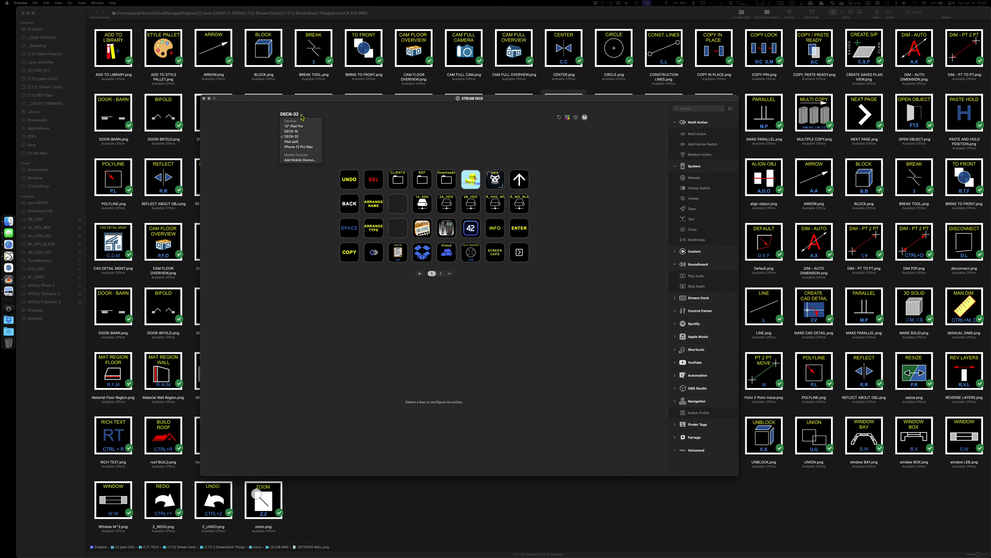
click(305, 127)
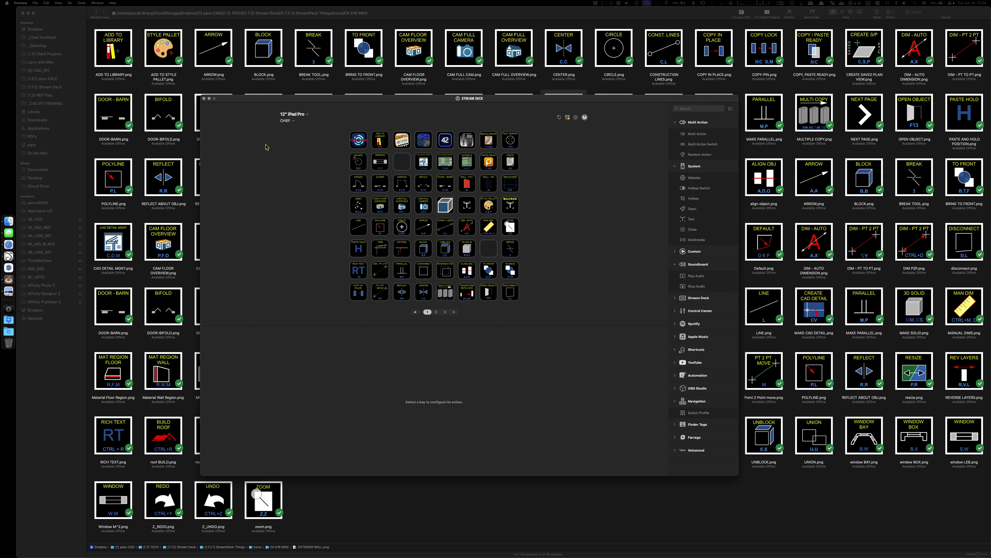
click(293, 121)
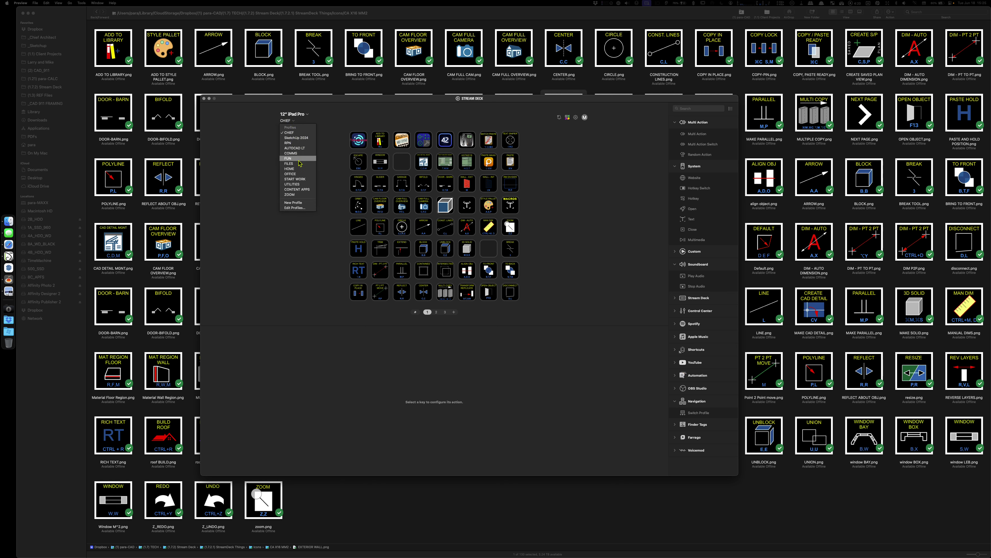
click(301, 179)
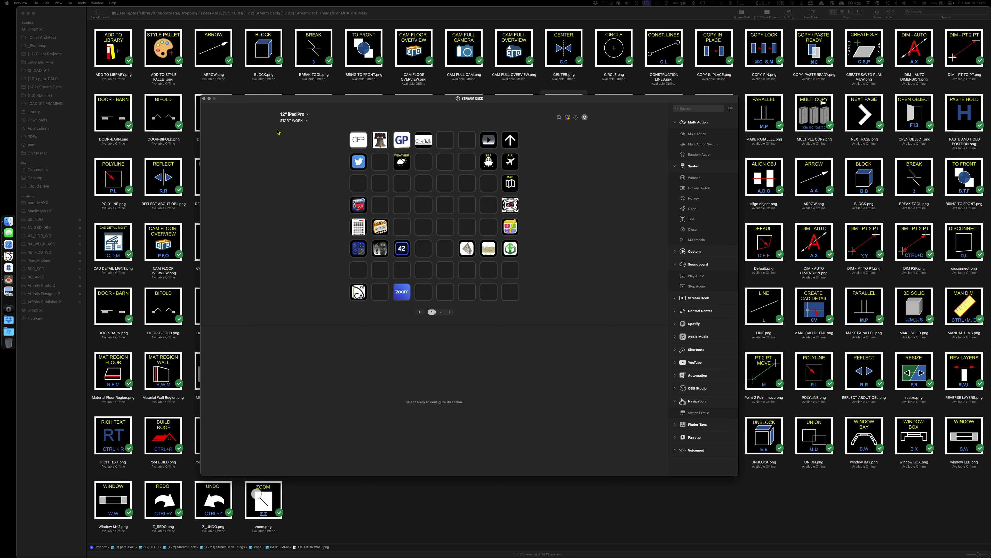
click(306, 122)
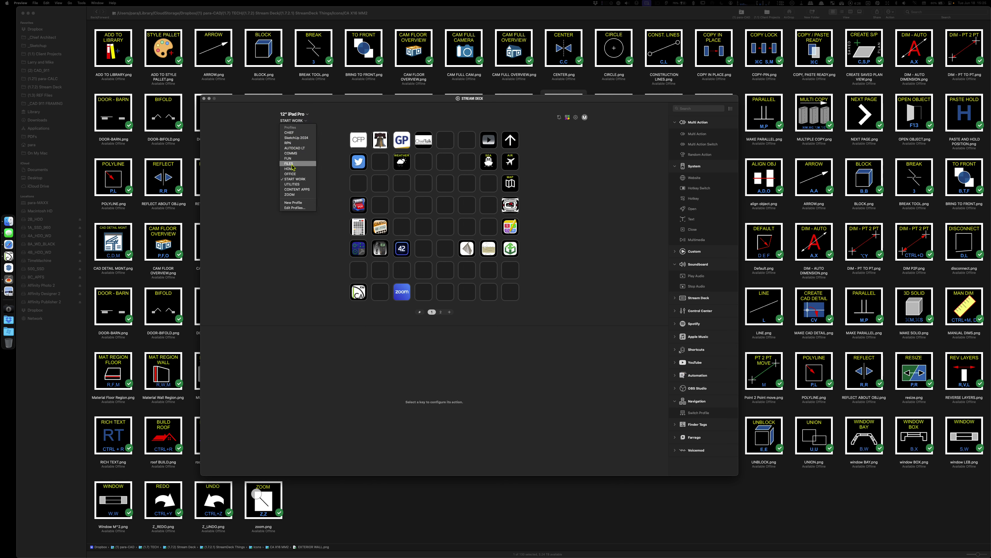
click(294, 185)
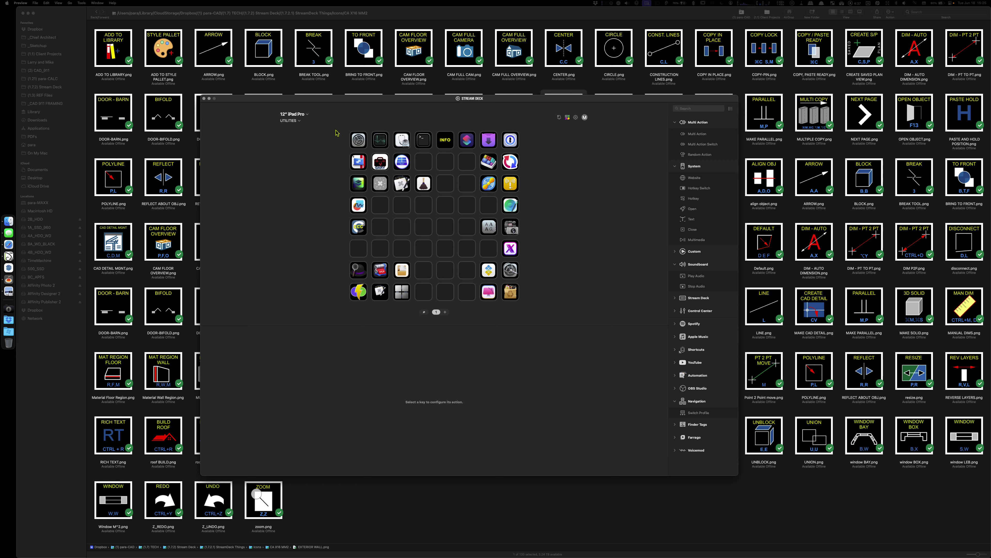
click(296, 121)
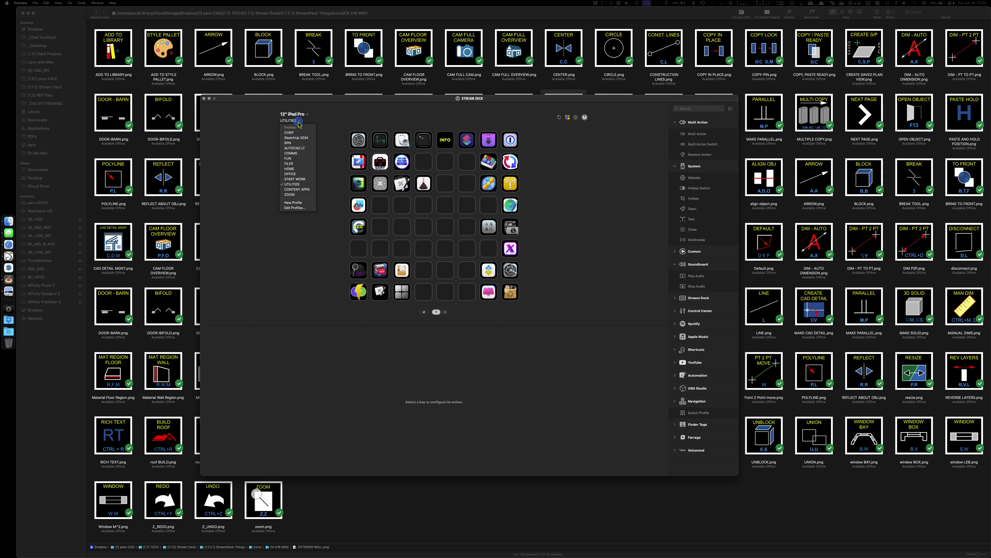
click(291, 133)
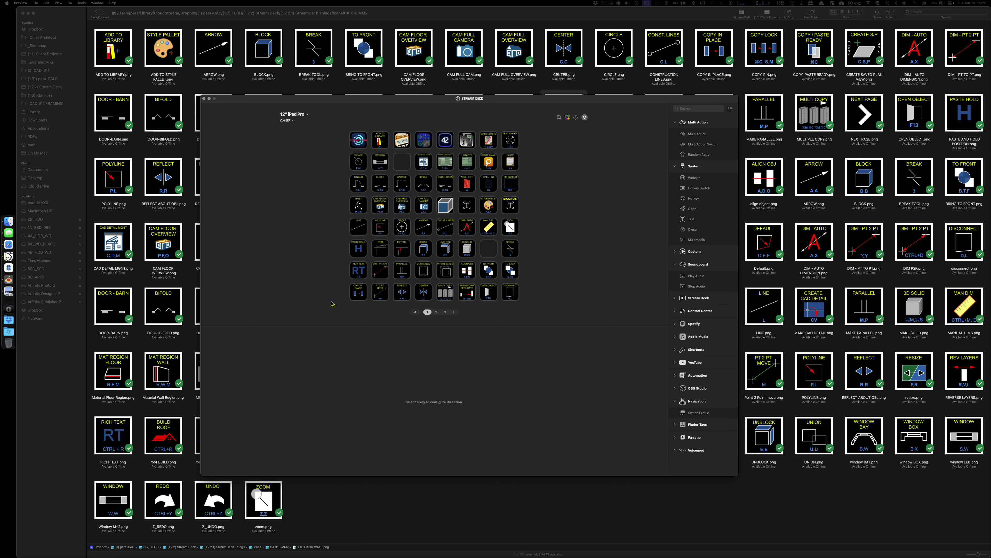